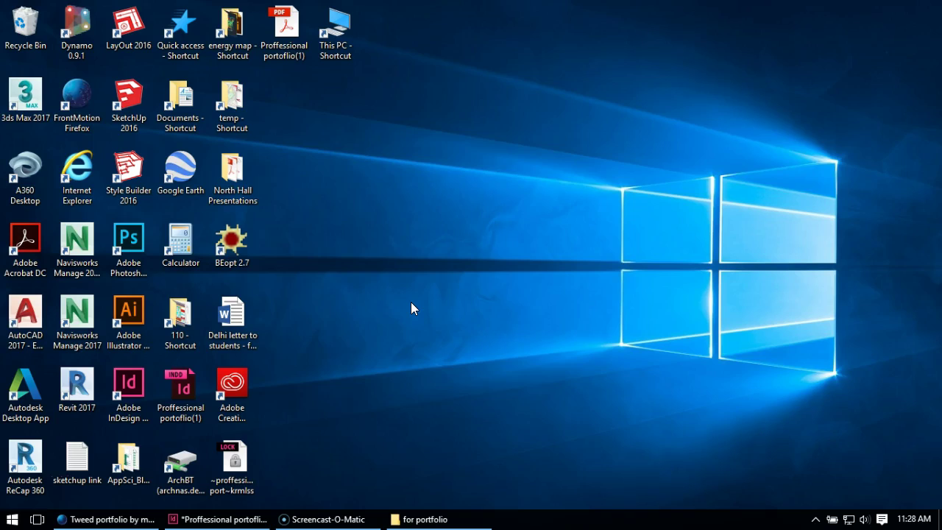
Check the file size of the desktop PDF "Proffessional portoflio(1)" in its file properties
{"action": "right_click", "coordinate": [286, 28]}
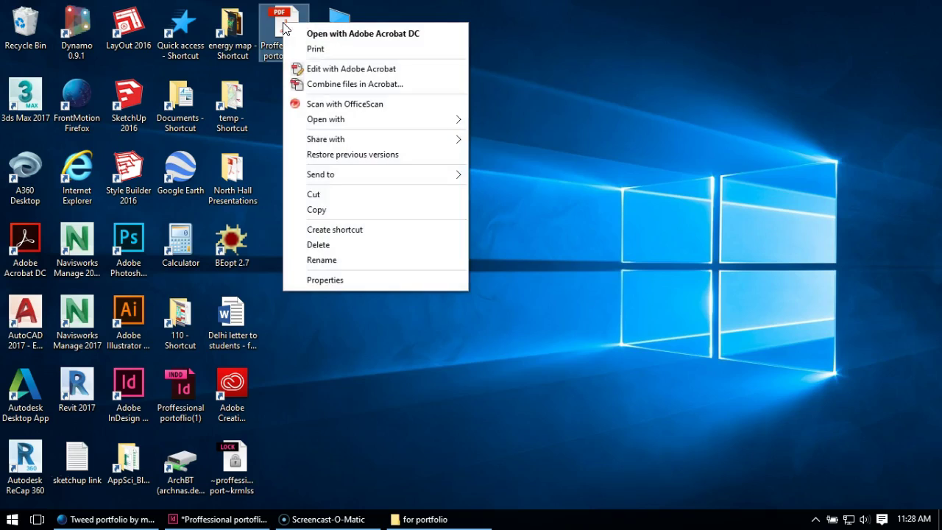
{"action": "left_click", "coordinate": [324, 281]}
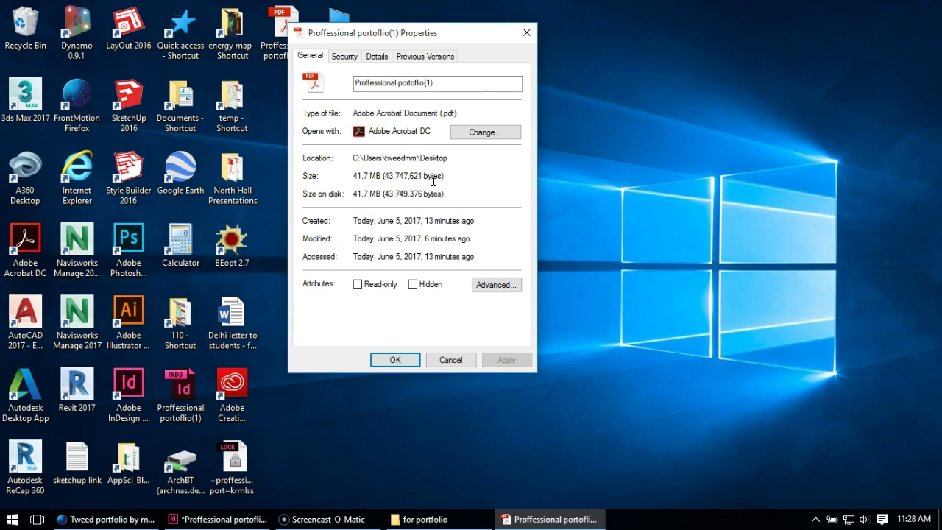
{"action": "left_click", "coordinate": [447, 361]}
Open the "Proffessional portoflio(1)" PDF in Adobe Acrobat and start saving it as an Optimized PDF
{"action": "double_click", "coordinate": [297, 18]}
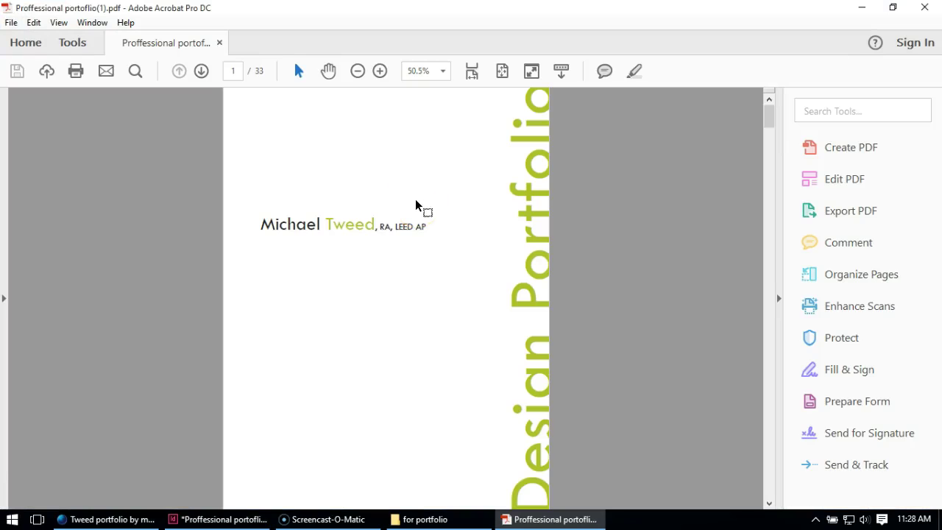
{"action": "left_click", "coordinate": [11, 23]}
{"action": "mouse_move", "coordinate": [30, 130]}
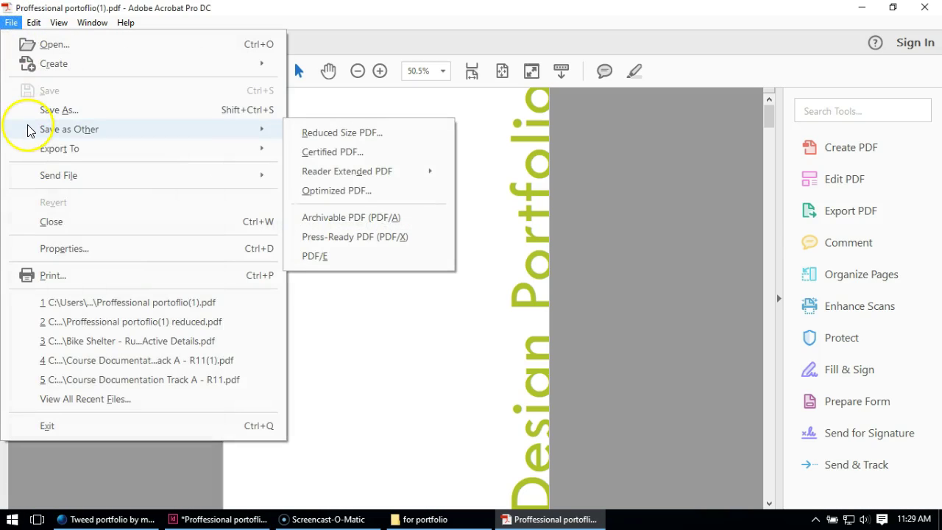
{"action": "left_click", "coordinate": [349, 196]}
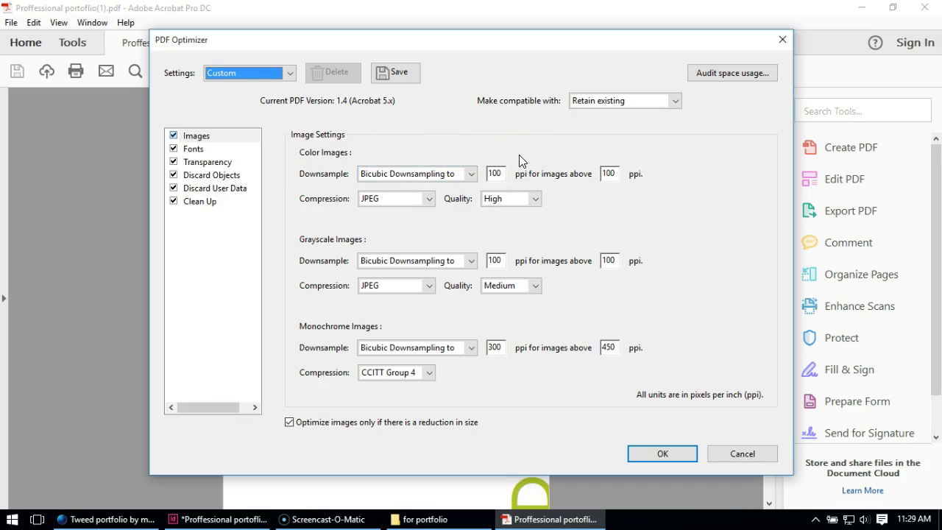
Set color images to downsample to 100 ppi for images above 100 ppi, with High JPEG quality
{"action": "left_click_drag", "start_coordinate": [502, 175], "coordinate": [487, 175]}
{"action": "left_click", "coordinate": [496, 174]}
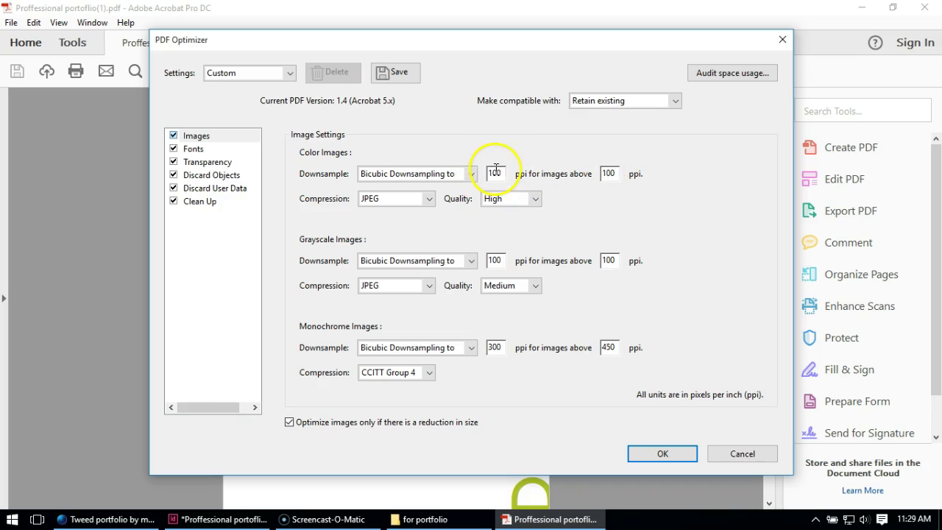
{"action": "left_click", "coordinate": [507, 198]}
{"action": "left_click", "coordinate": [607, 172]}
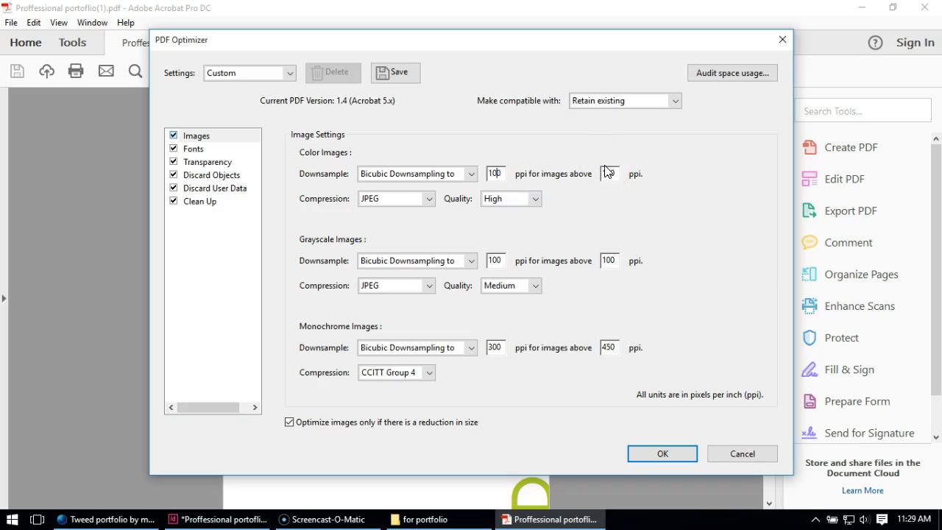
{"action": "type", "text": "100"}
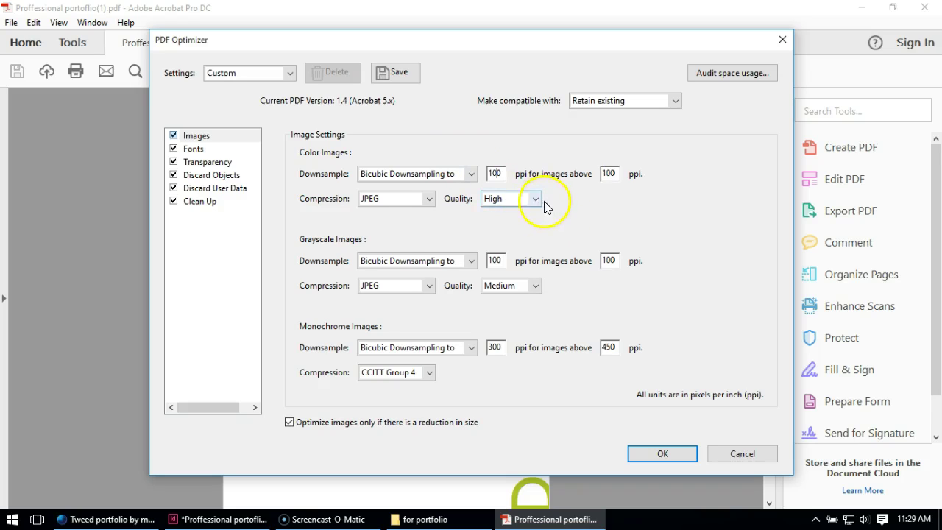
{"action": "left_click", "coordinate": [534, 199]}
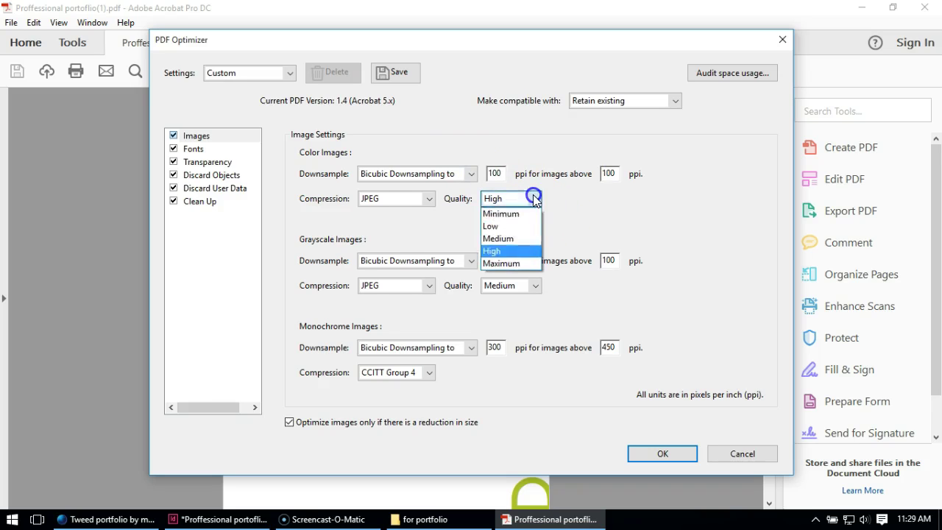
{"action": "left_click", "coordinate": [498, 250]}
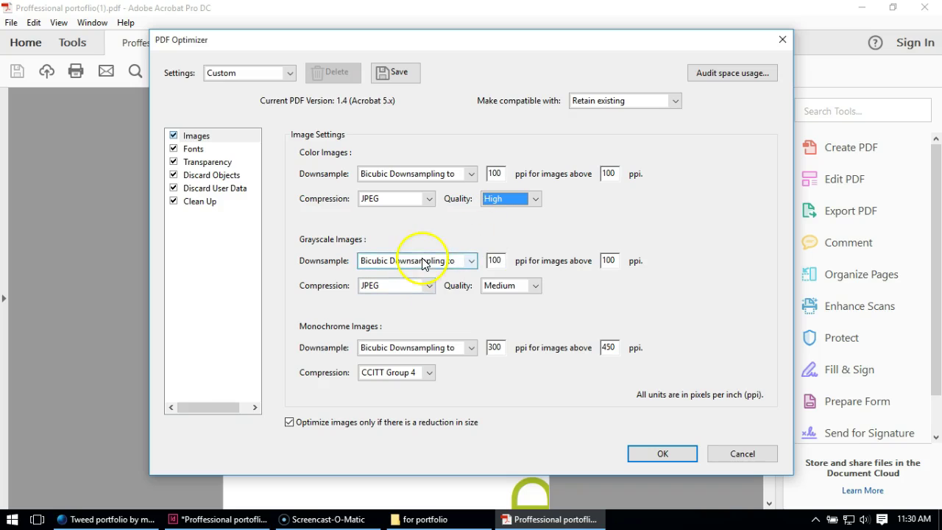
Set the grayscale images' JPEG quality to High and accept the optimizer settings
{"action": "left_click", "coordinate": [536, 287]}
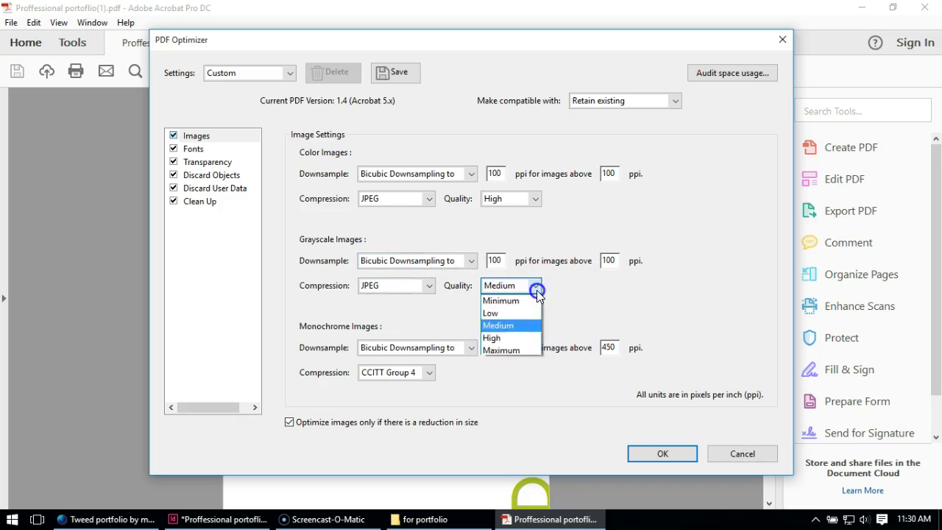
{"action": "left_click", "coordinate": [527, 337]}
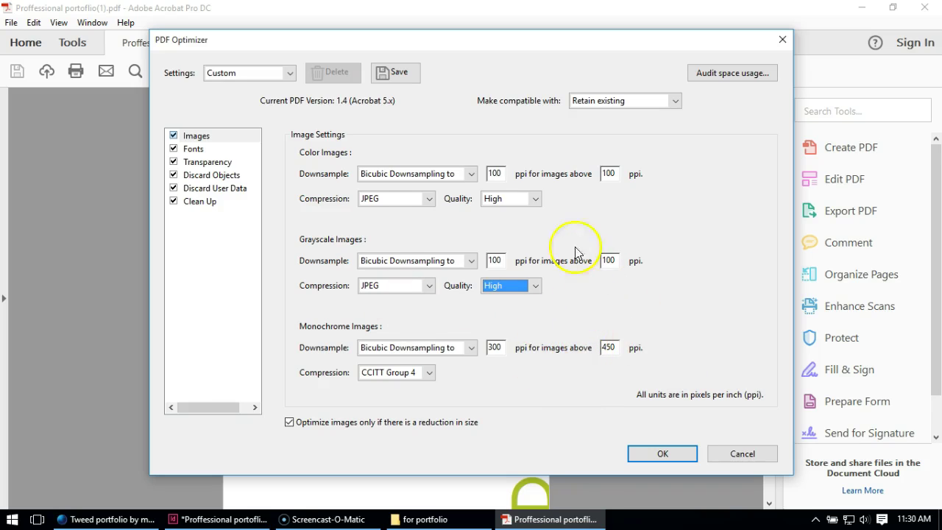
{"action": "left_click", "coordinate": [648, 454]}
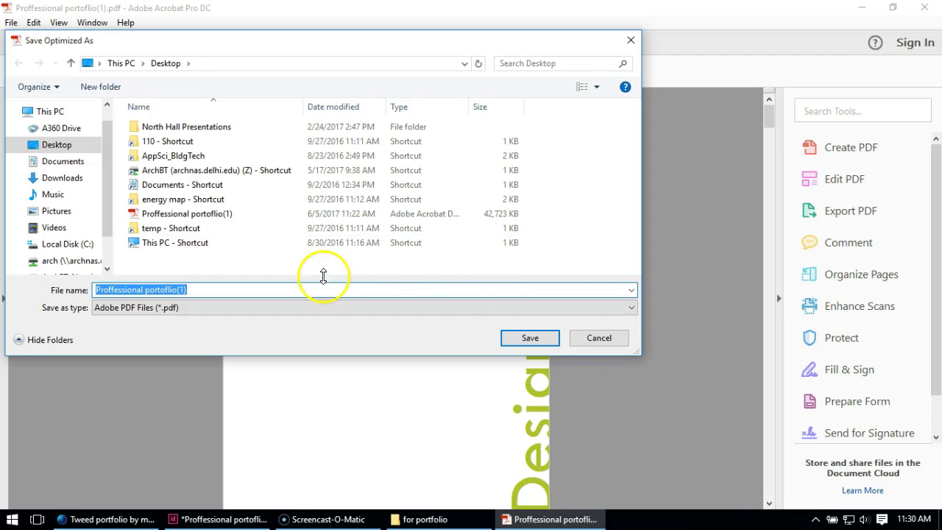
Save the optimized PDF on the desktop as "Proffessional portoflio(1) Reduced1"
{"action": "left_click", "coordinate": [209, 288]}
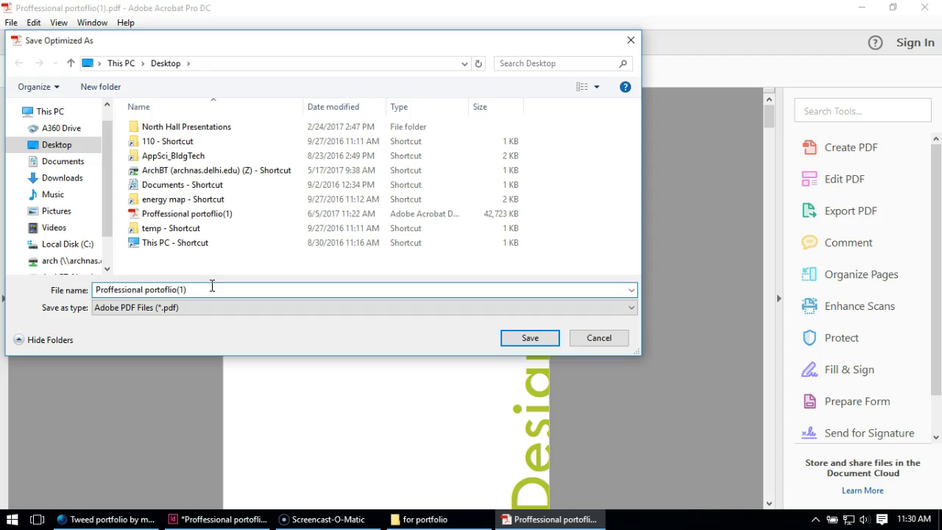
{"action": "type", "text": "Reduced1"}
{"action": "left_click", "coordinate": [538, 336]}
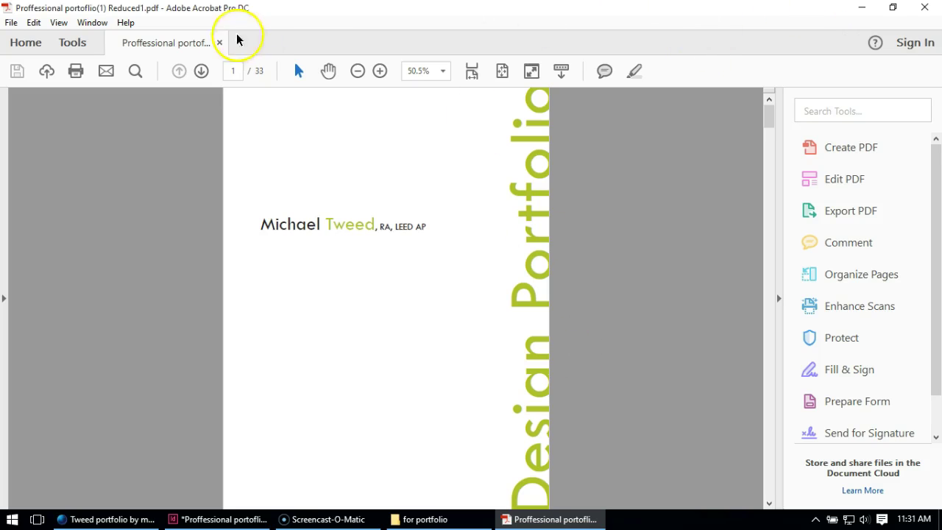
Return to the desktop and check the file size of the Reduced1 PDF in its file properties
{"action": "left_click", "coordinate": [860, 8]}
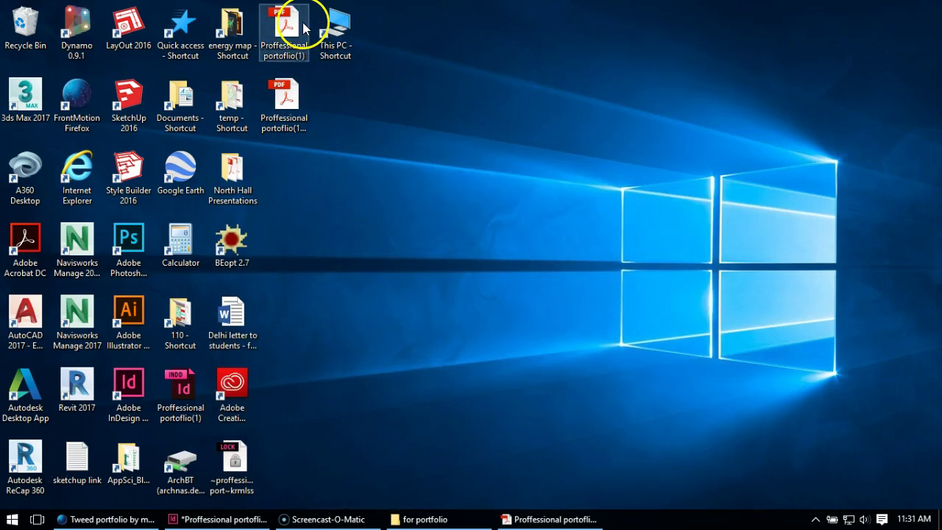
{"action": "left_click", "coordinate": [288, 137]}
{"action": "right_click", "coordinate": [285, 97]}
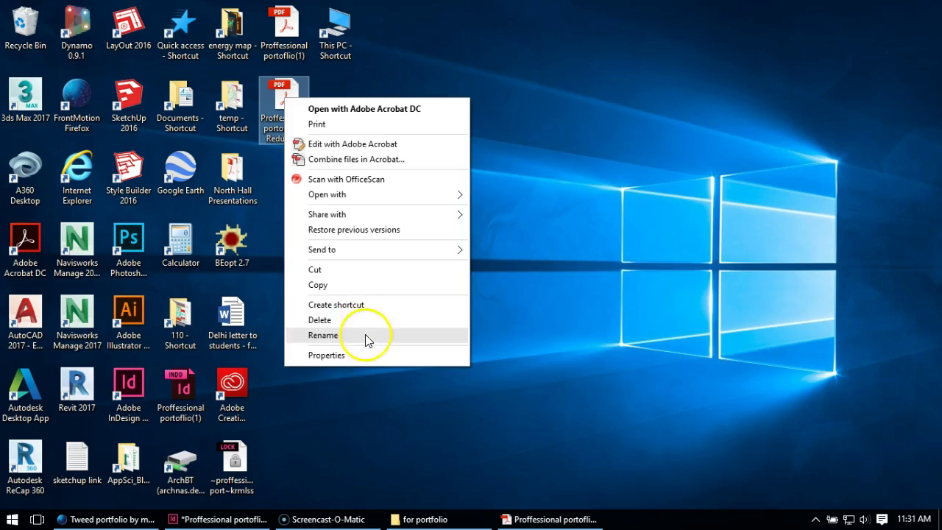
{"action": "left_click", "coordinate": [334, 354]}
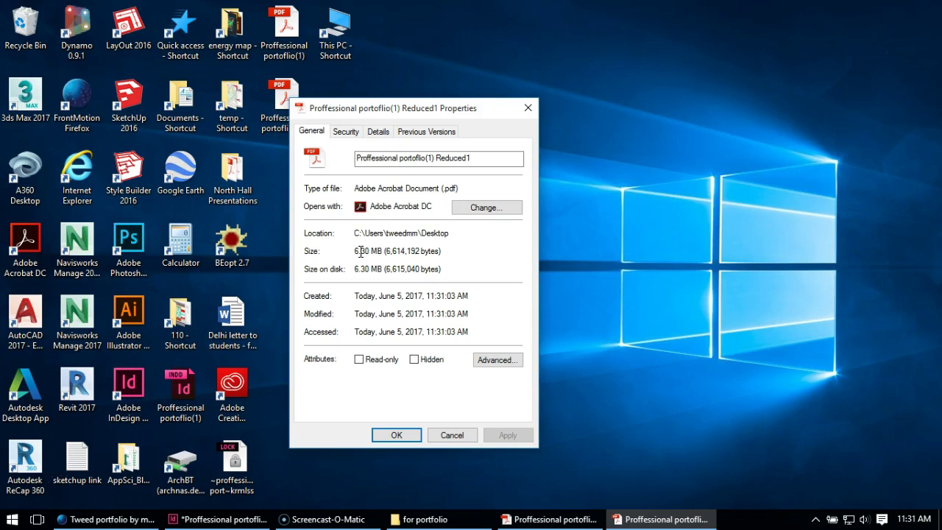
{"action": "left_click", "coordinate": [452, 435]}
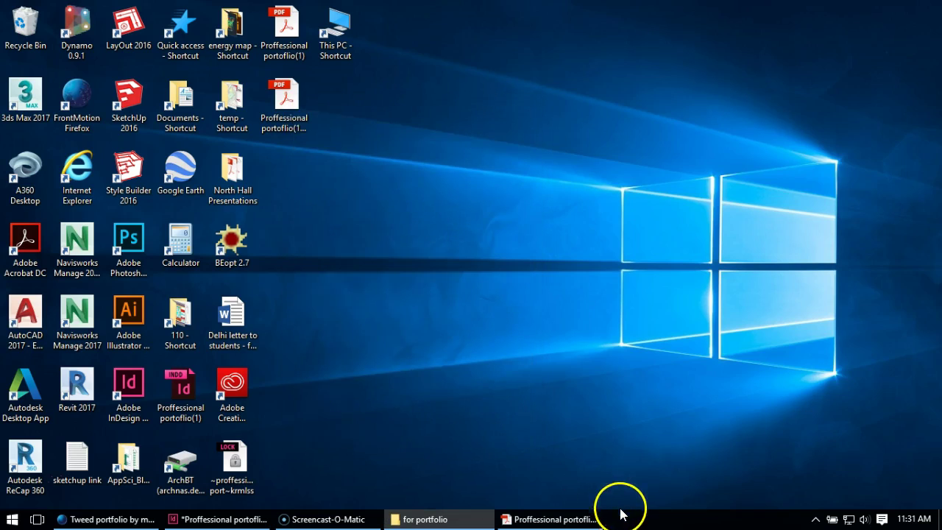
Switch back to Acrobat and examine the image quality across the project pages of the reduced portfolio PDF
{"action": "left_click", "coordinate": [573, 521]}
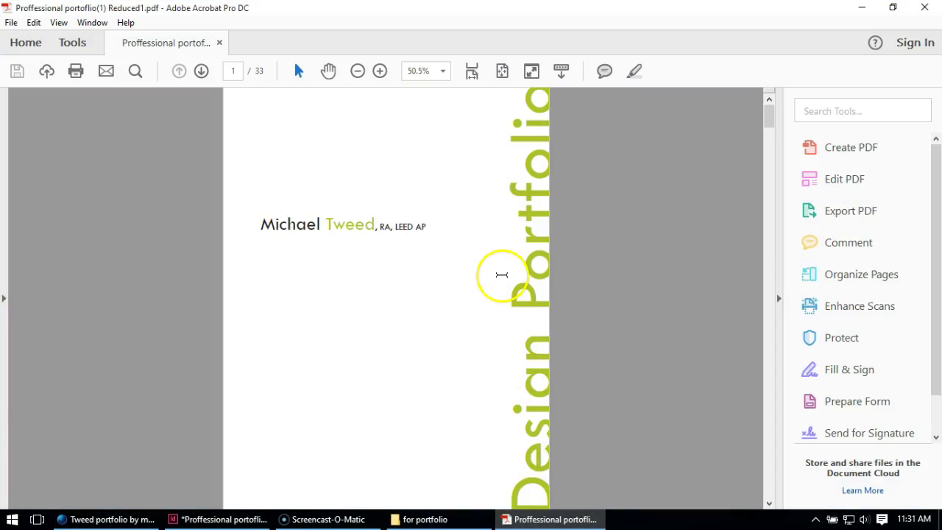
{"action": "scroll", "coordinate": [501, 275], "scroll_direction": "down", "scroll_amount": 5}
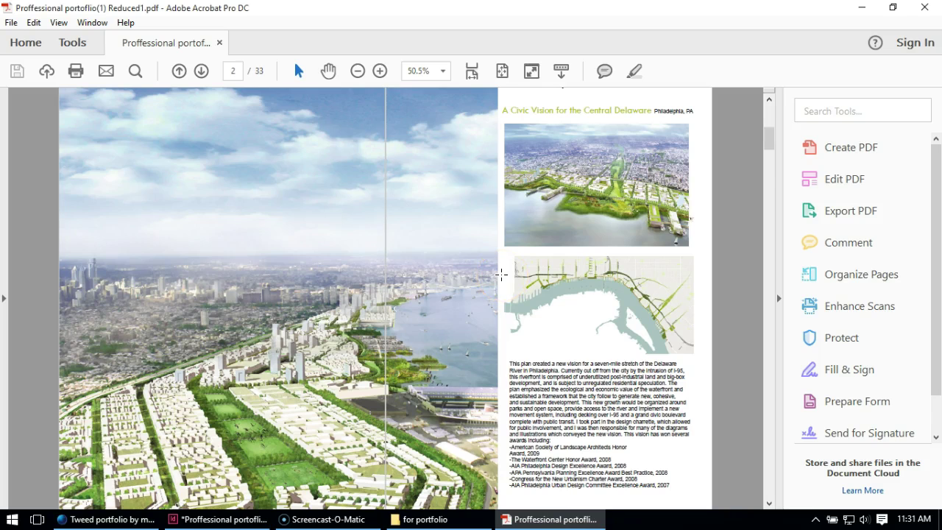
{"action": "scroll", "coordinate": [501, 275], "scroll_direction": "down", "scroll_amount": 5}
{"action": "scroll", "coordinate": [501, 274], "scroll_direction": "down", "scroll_amount": 5}
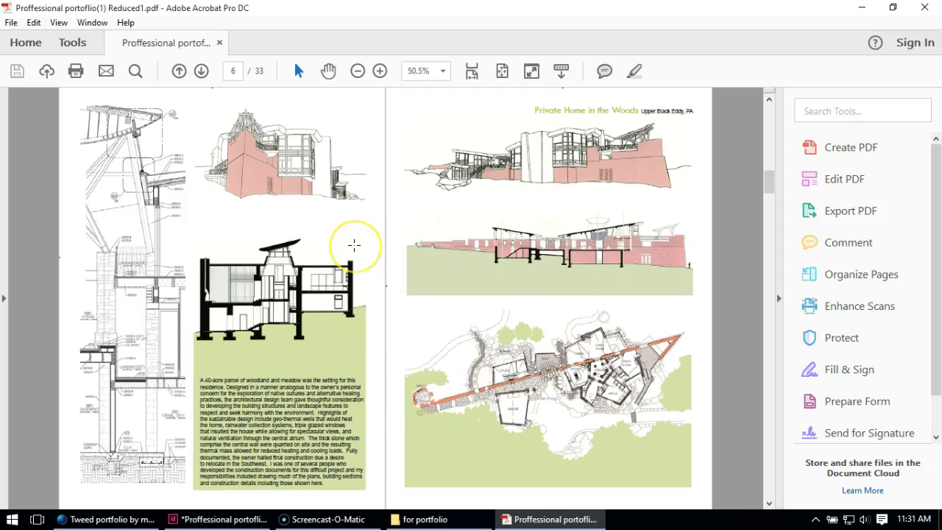
{"action": "scroll", "coordinate": [354, 245], "scroll_direction": "down", "scroll_amount": 5}
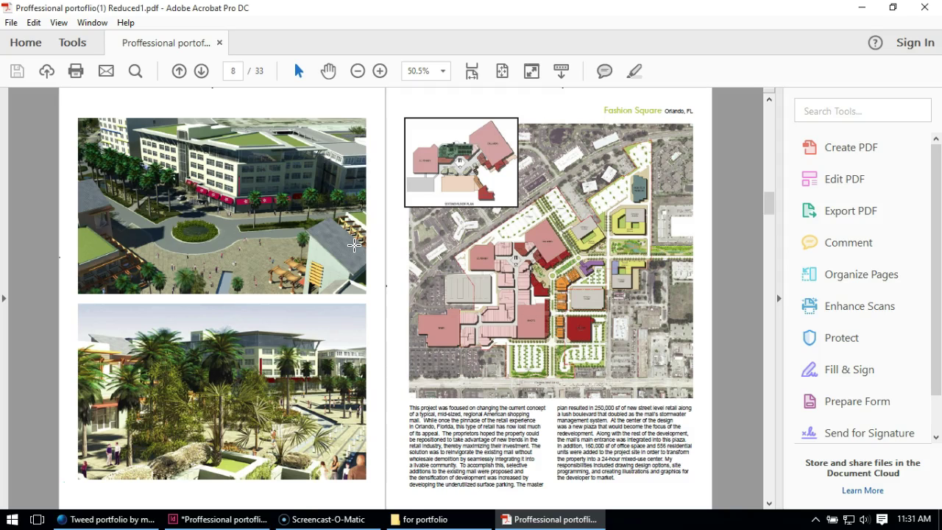
{"action": "scroll", "coordinate": [354, 245], "scroll_direction": "down", "scroll_amount": 5}
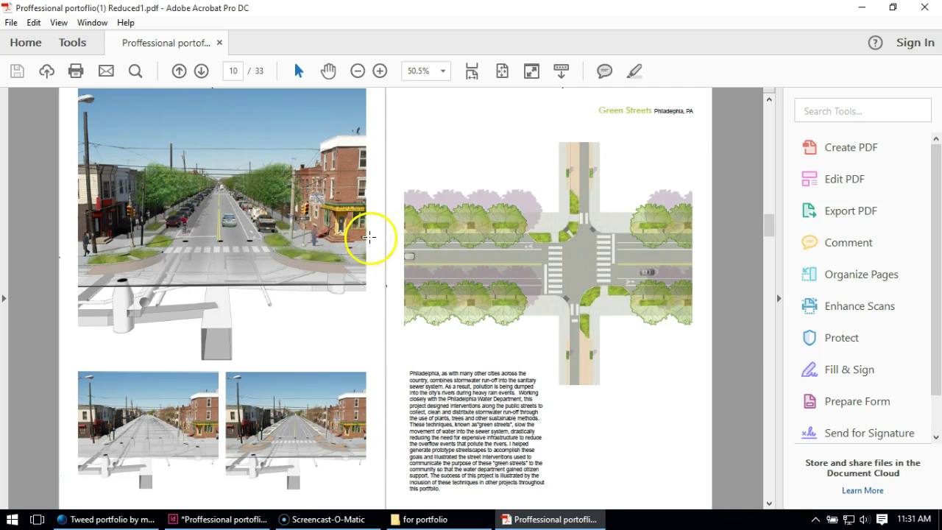
{"action": "scroll", "coordinate": [361, 236], "scroll_direction": "up", "scroll_amount": 3}
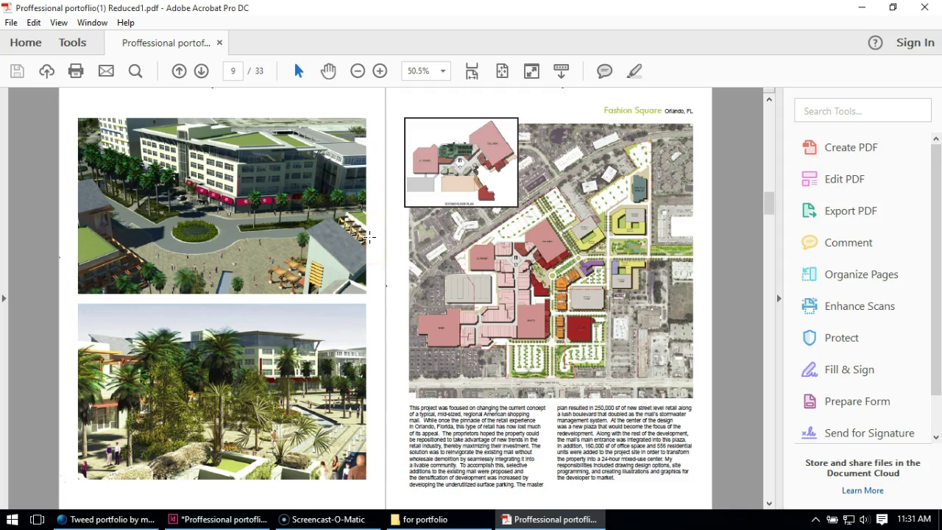